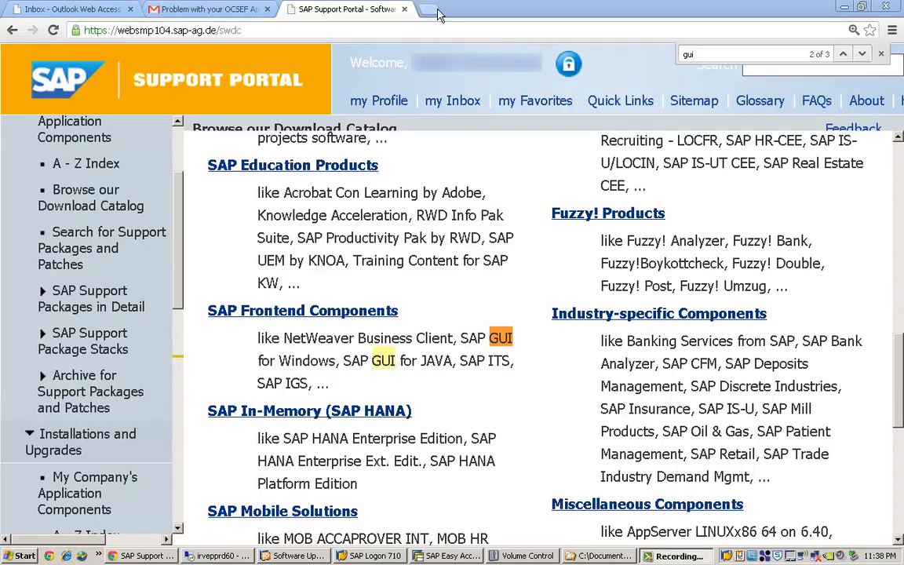
Open service.sap.com/swdc in a new tab and authenticate with the second SAP Passport CA certificate
click(427, 9)
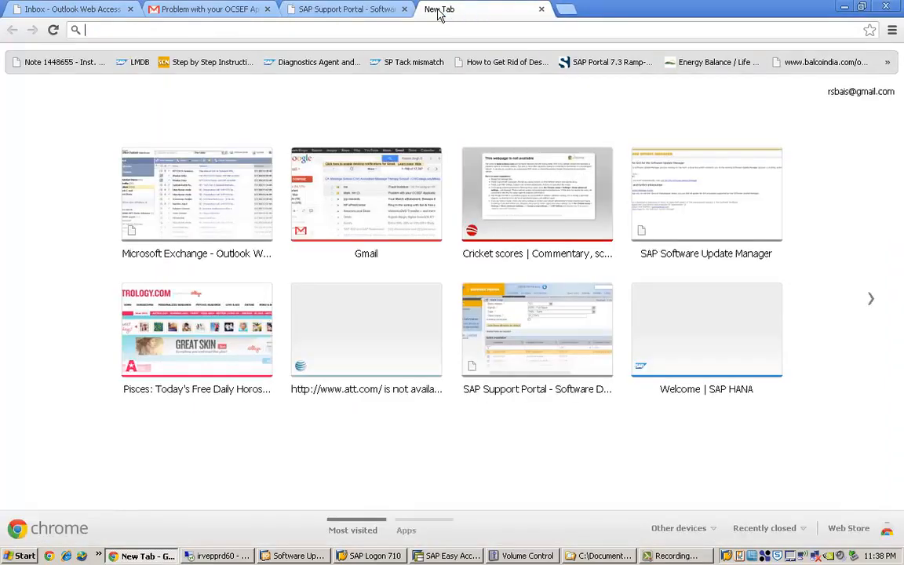
text(service.sap.com/swdc)
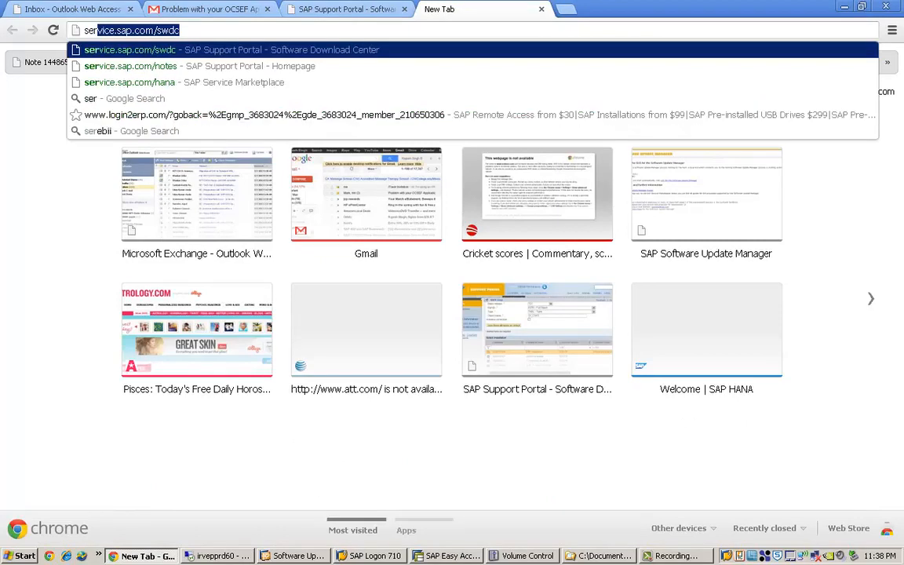
key(Return)
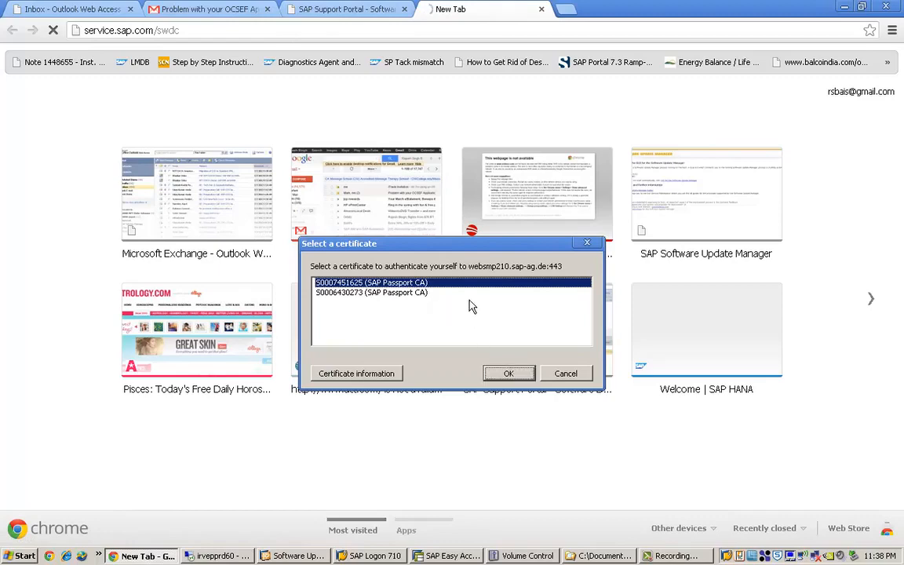
click(466, 293)
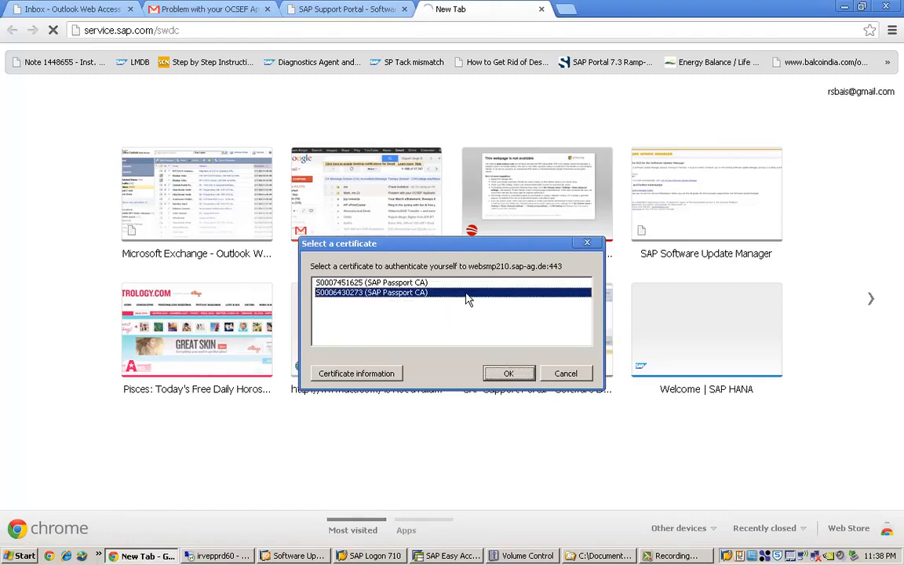
click(506, 374)
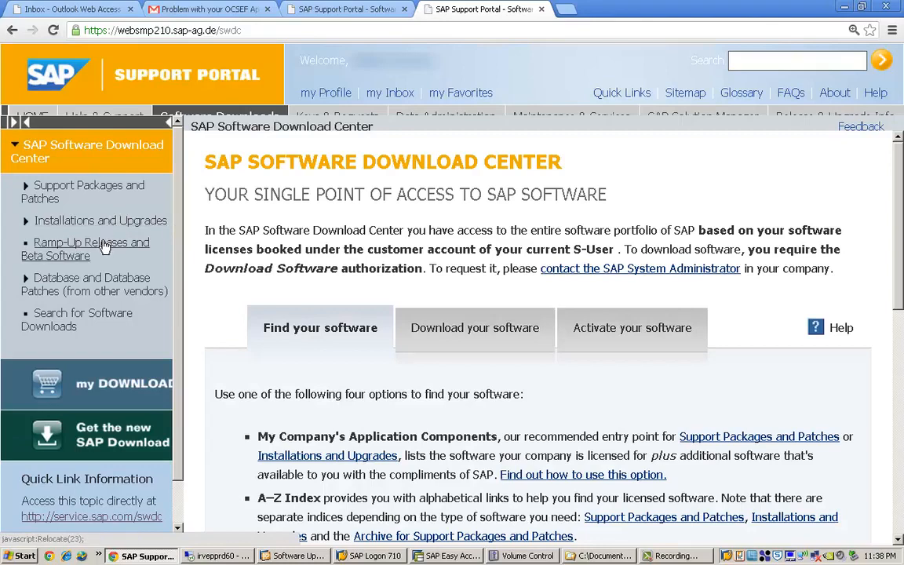
Browse the Support Packages and Patches download catalog through SAP Frontend Components and SAP GUI for Windows to SAP GUI for Windows 7.20 Core
click(107, 191)
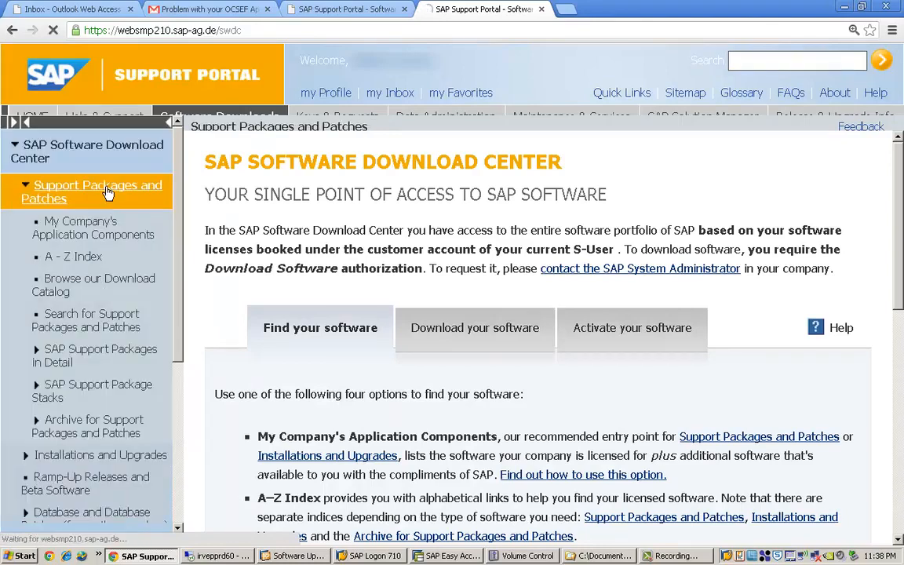
click(63, 290)
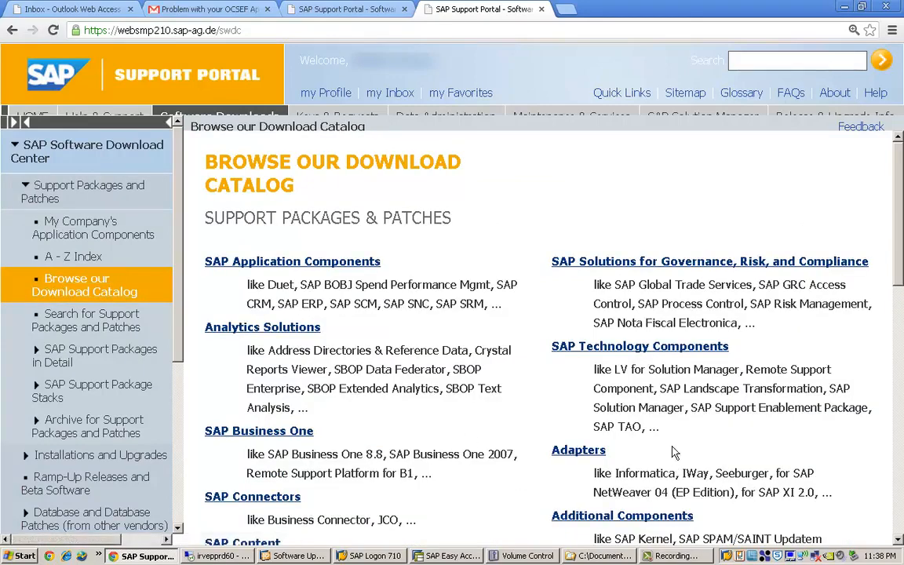
click(898, 398)
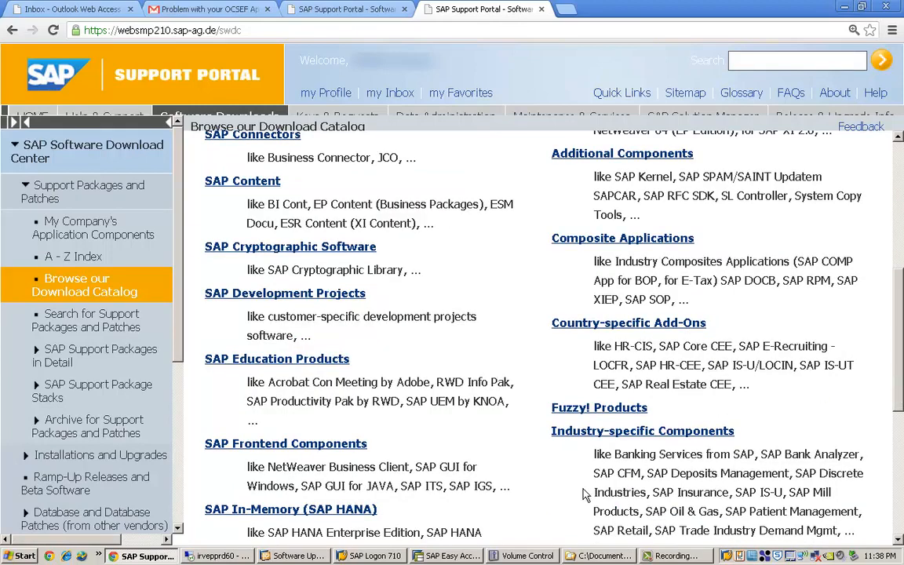
click(304, 453)
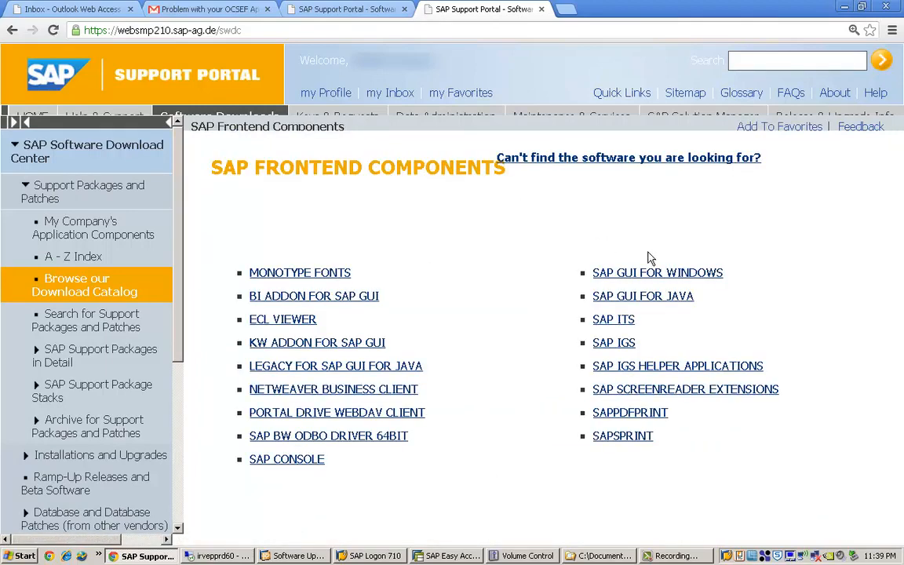
click(646, 276)
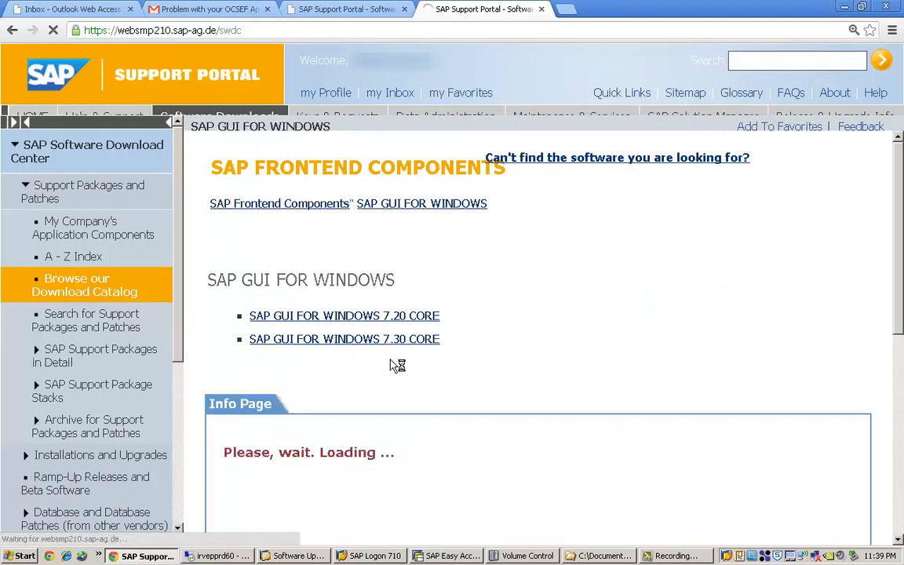
click(370, 317)
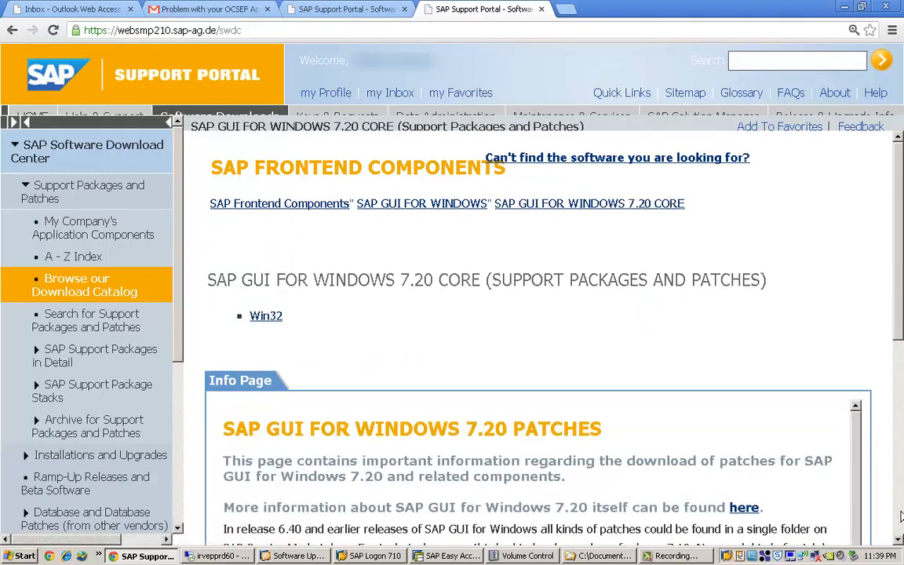
Open the download list linked for the SAP GUI for Windows 7.20 CORE component, authenticating with the second SAP Passport CA certificate
click(899, 507)
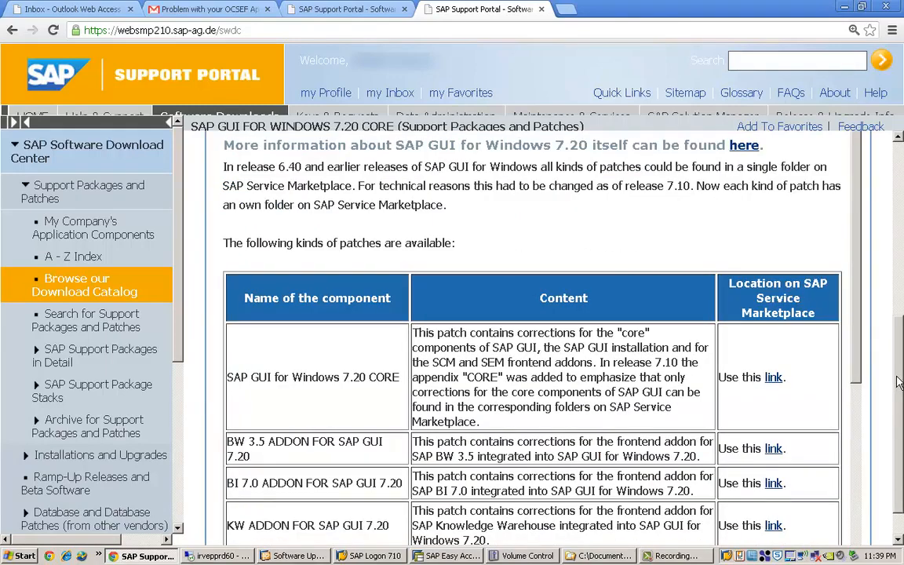
scroll(899, 382, down, 1)
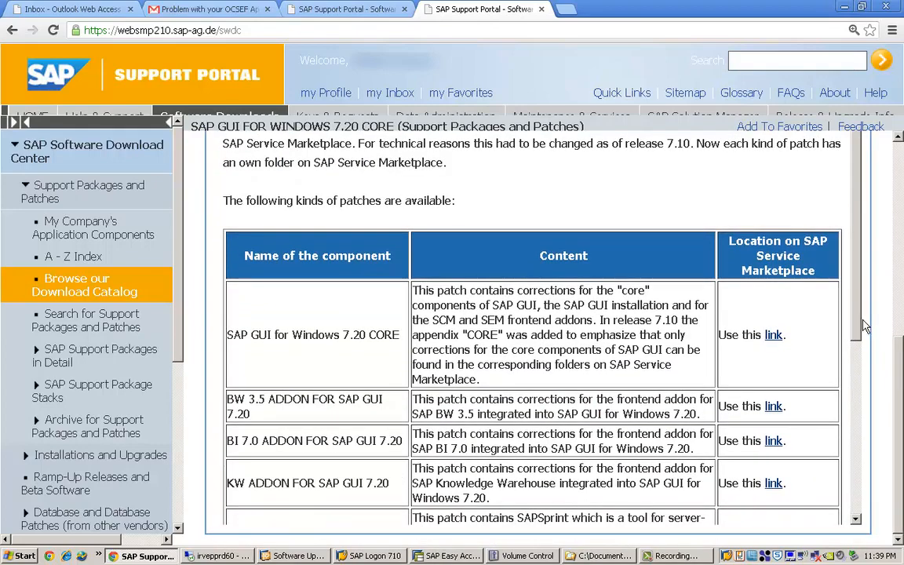
drag(861, 322, 861, 369)
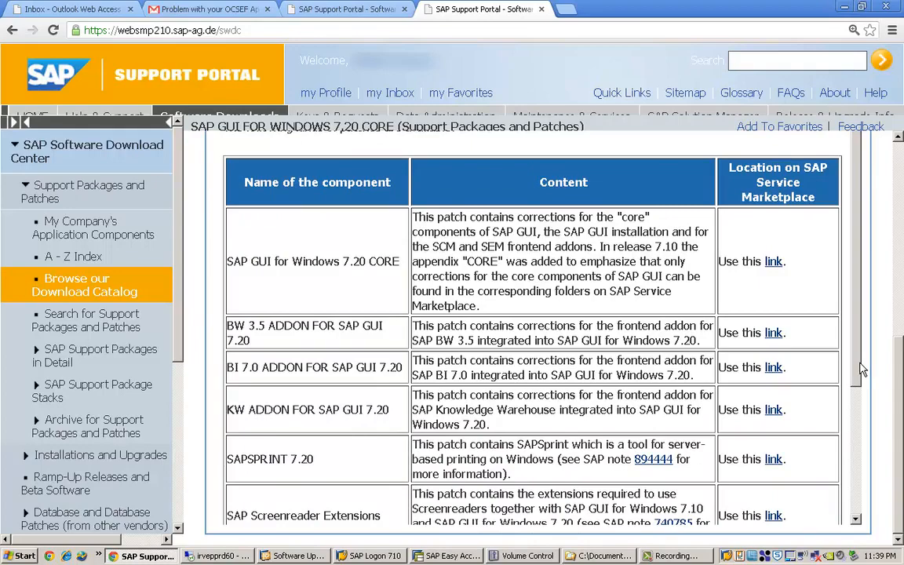
drag(861, 369, 863, 415)
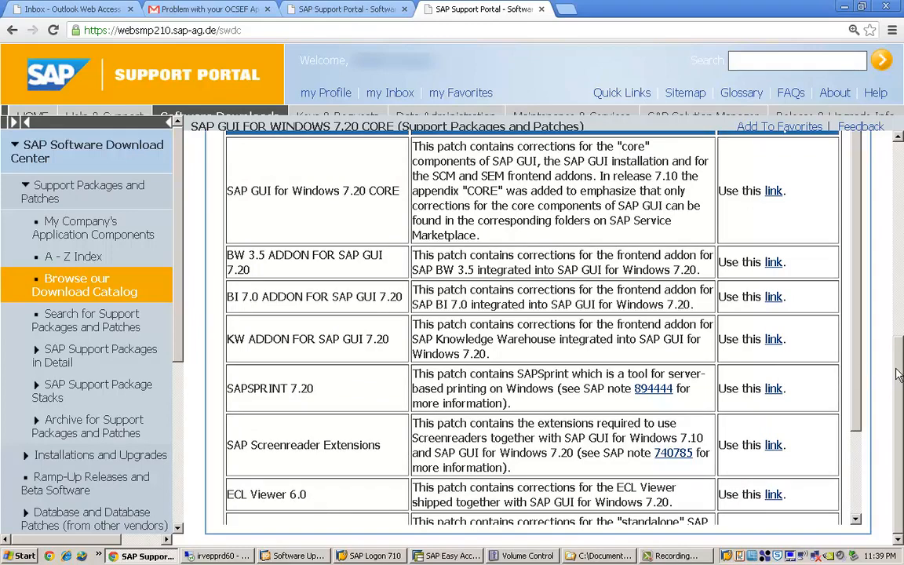
drag(898, 375, 898, 175)
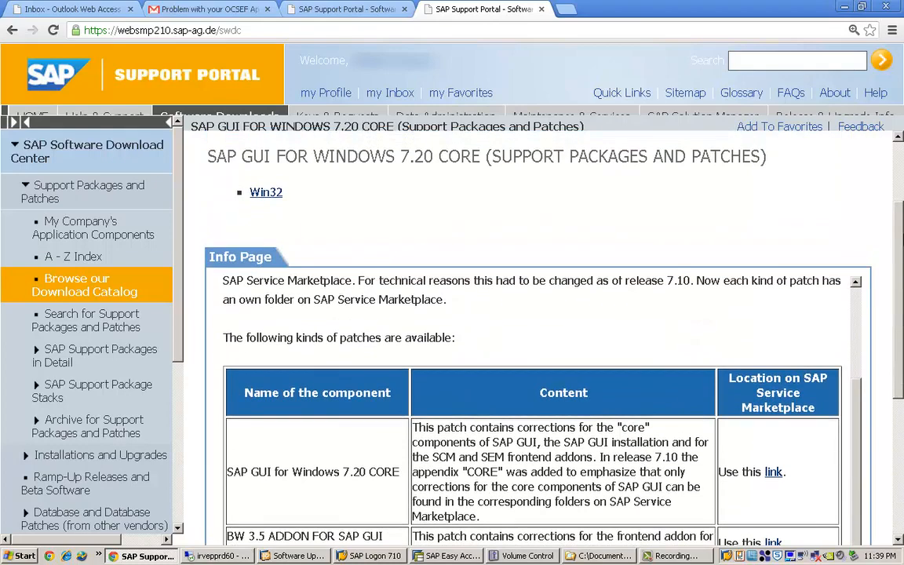
scroll(773, 226, down, 3)
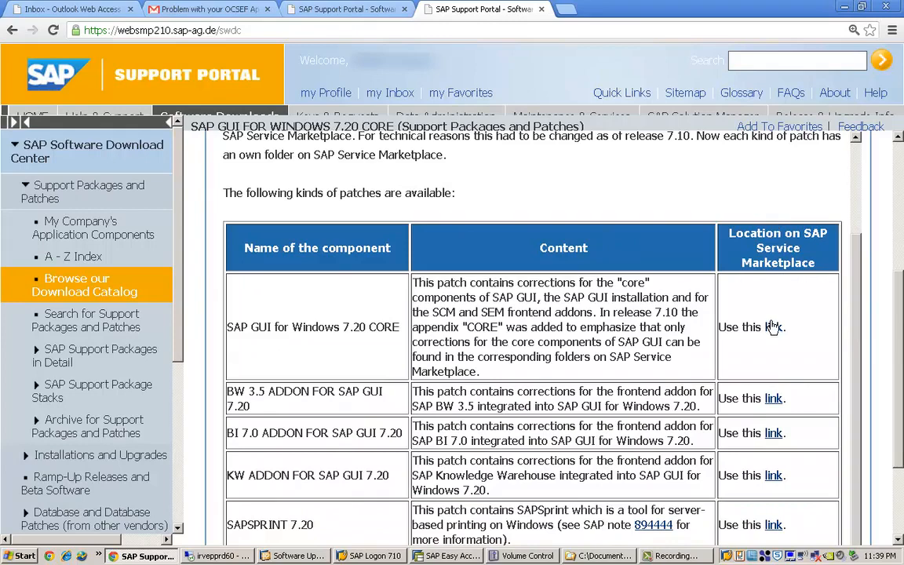
click(773, 328)
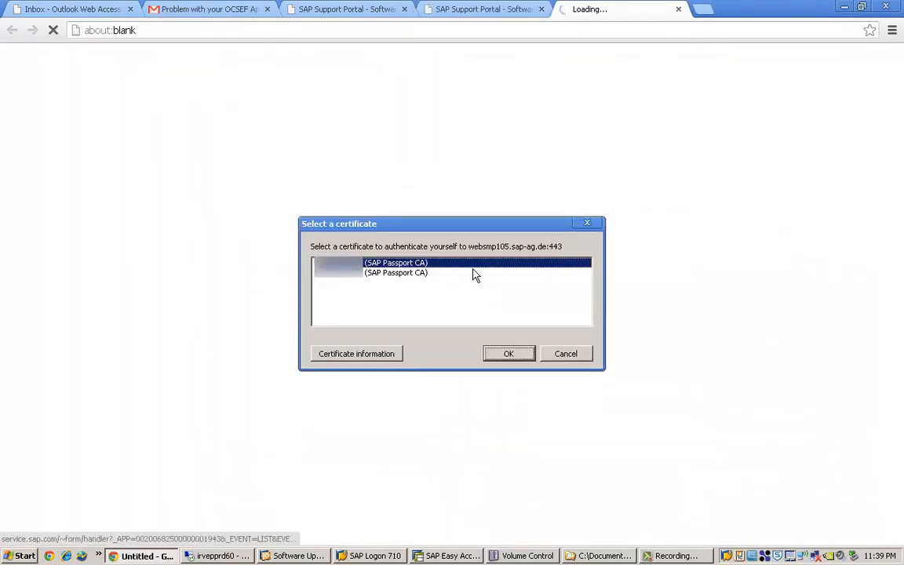
click(469, 275)
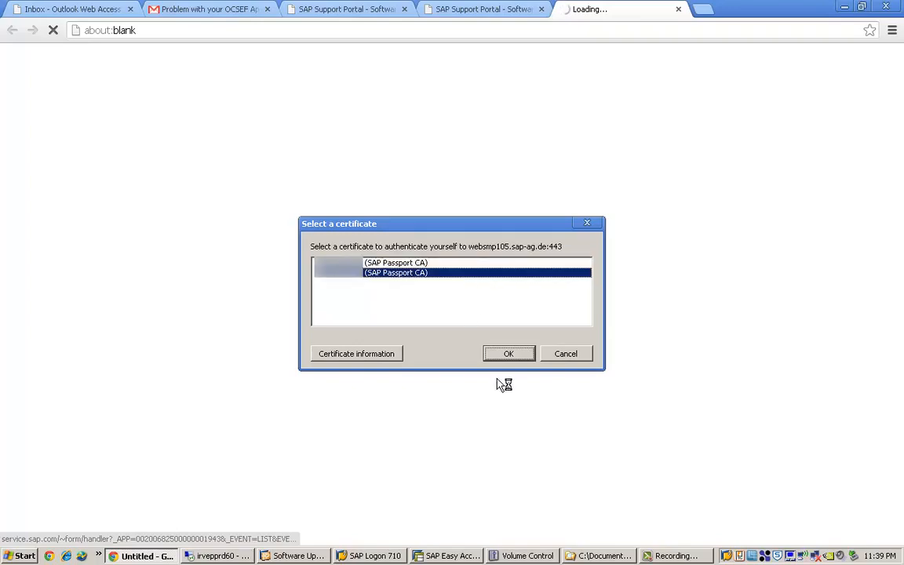
click(506, 355)
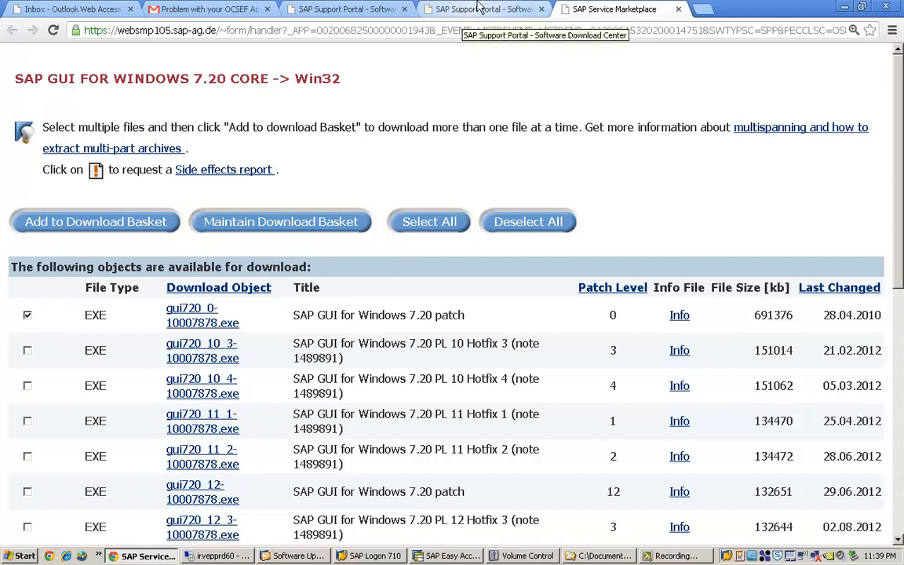
Switch to the desktop and look through the installed programs for the SAP Front End entry in the Applications Suite group
click(845, 8)
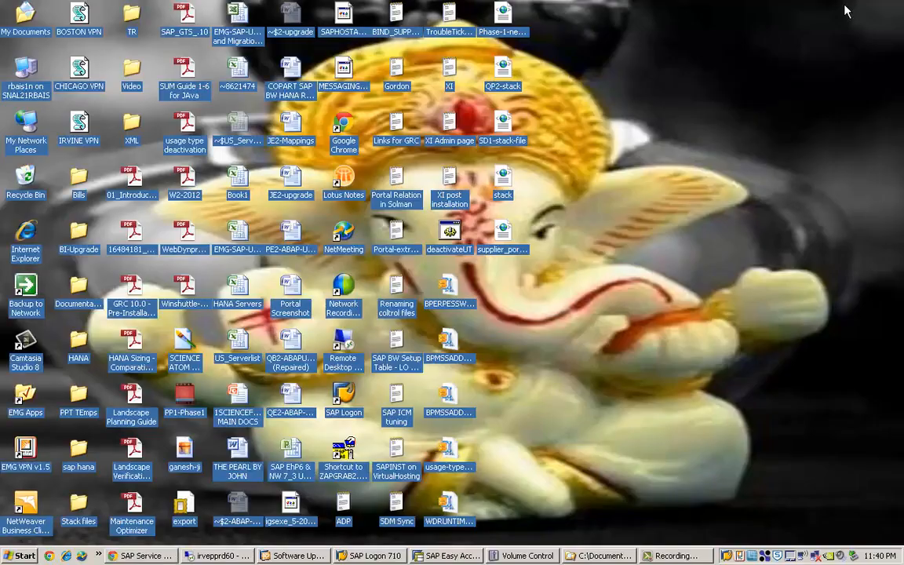
click(18, 557)
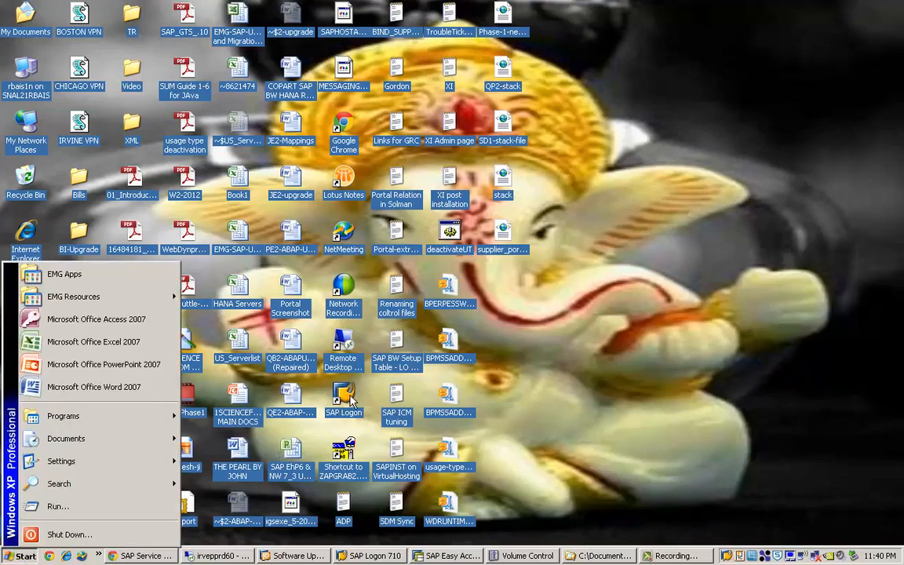
mouse_move(159, 417)
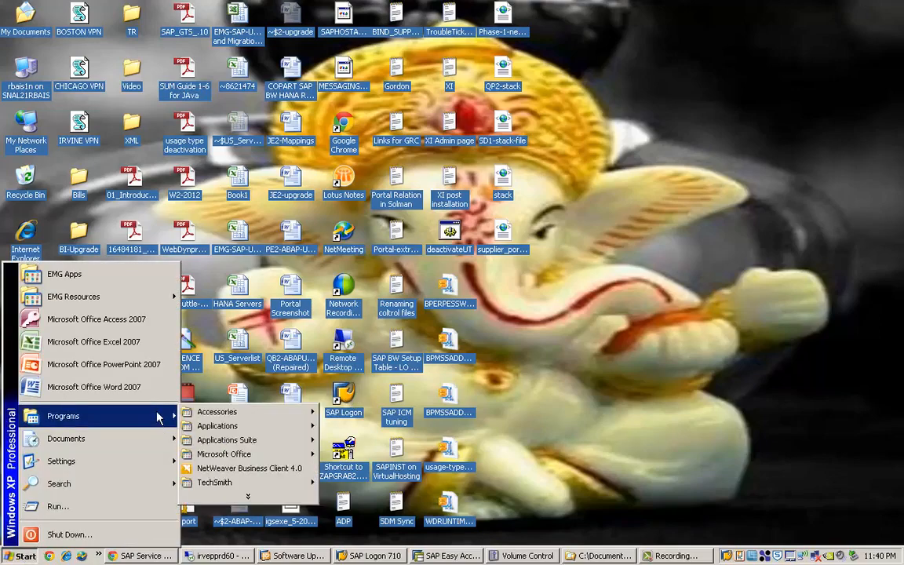
click(245, 500)
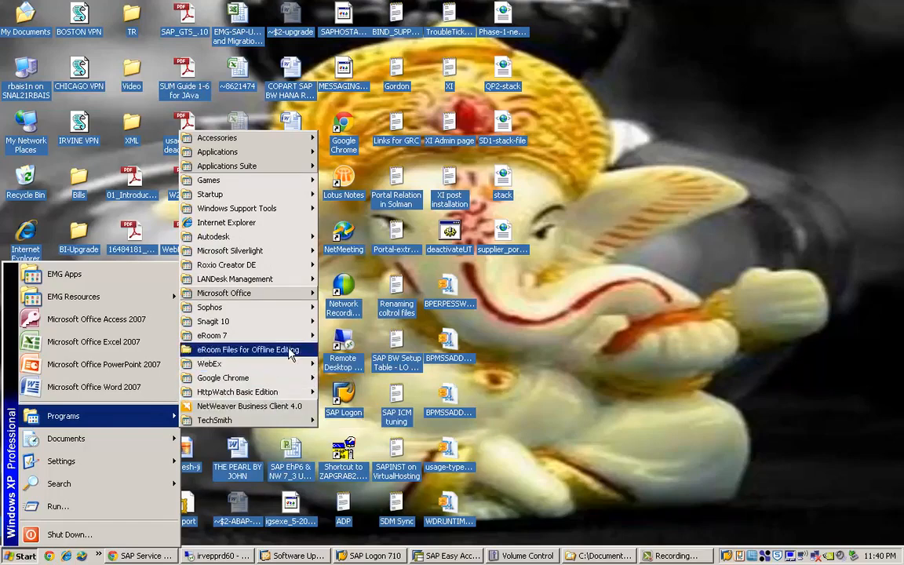
mouse_move(298, 257)
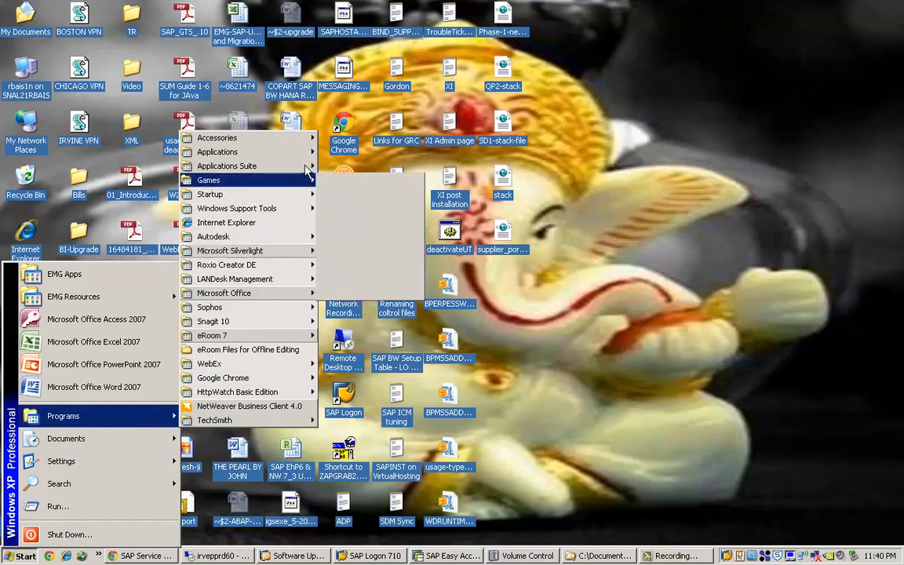
mouse_move(306, 169)
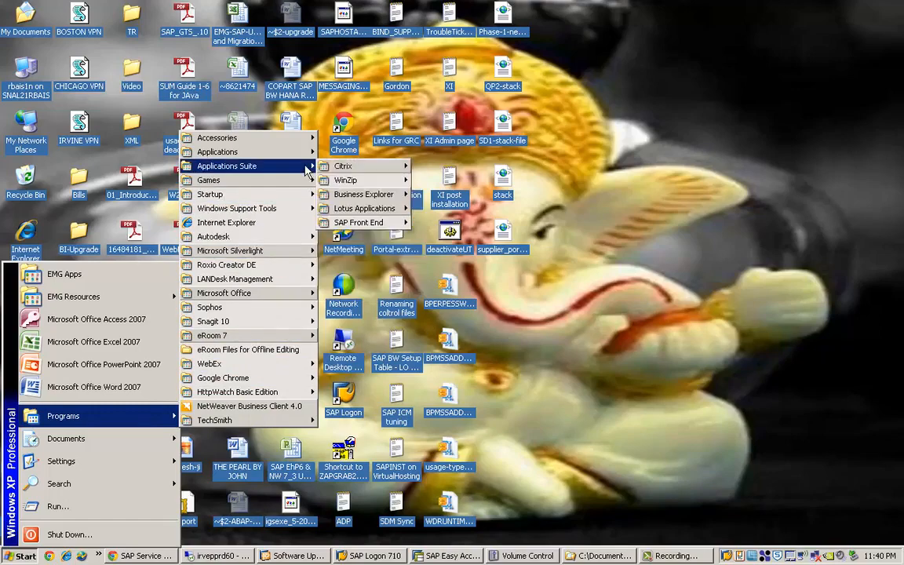
Examine the shortcut properties of the SAP Logon desktop icon and close them without changes
click(343, 394)
right_click(345, 392)
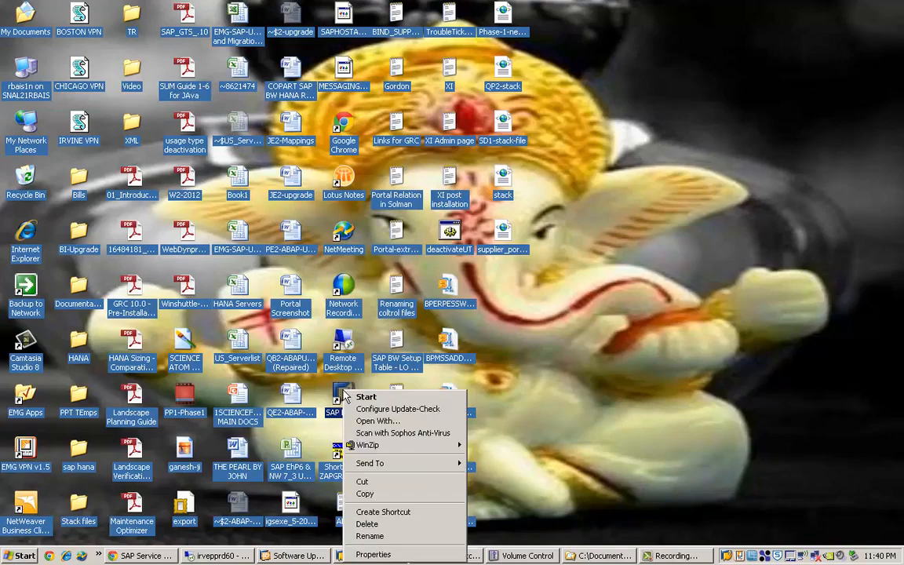
click(369, 554)
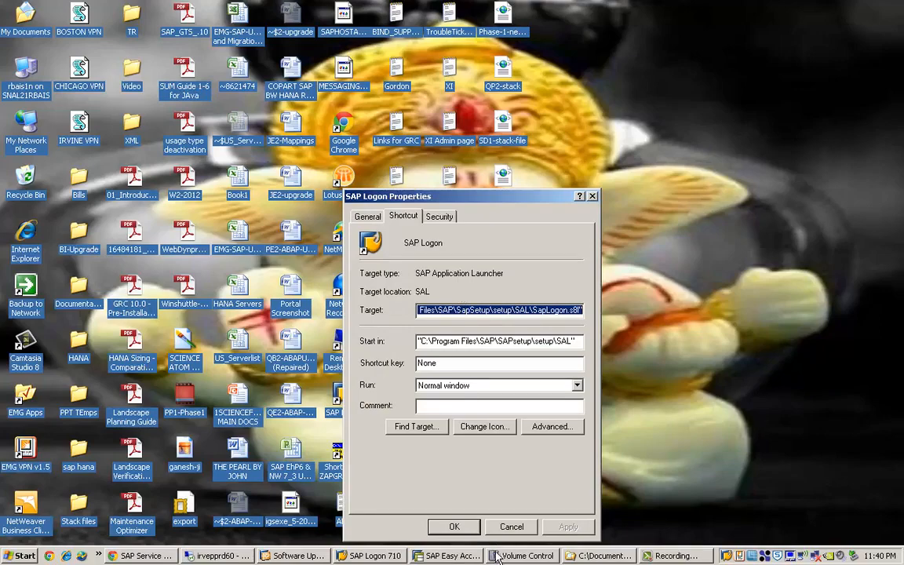
click(514, 527)
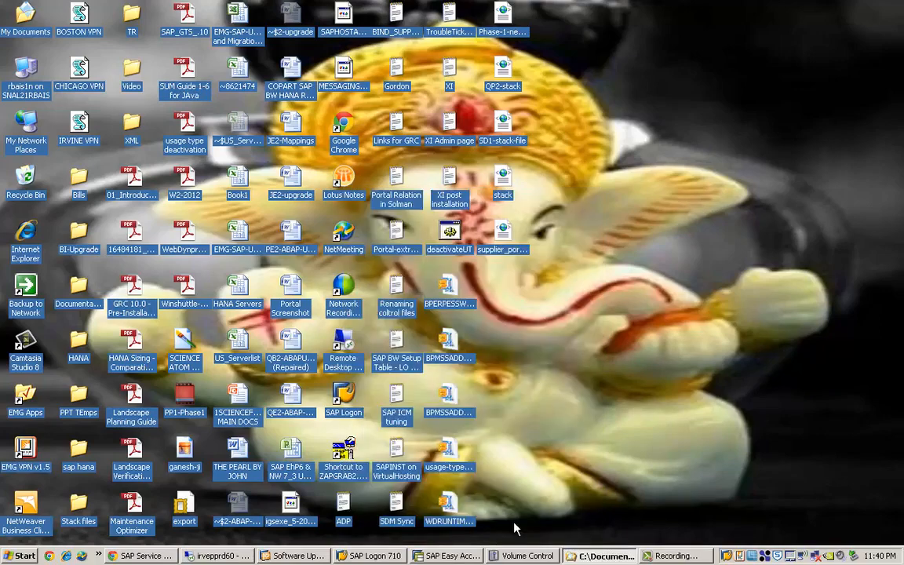
Launch SAP Logon from the desktop and start a new user-defined system entry
click(346, 400)
double_click(348, 401)
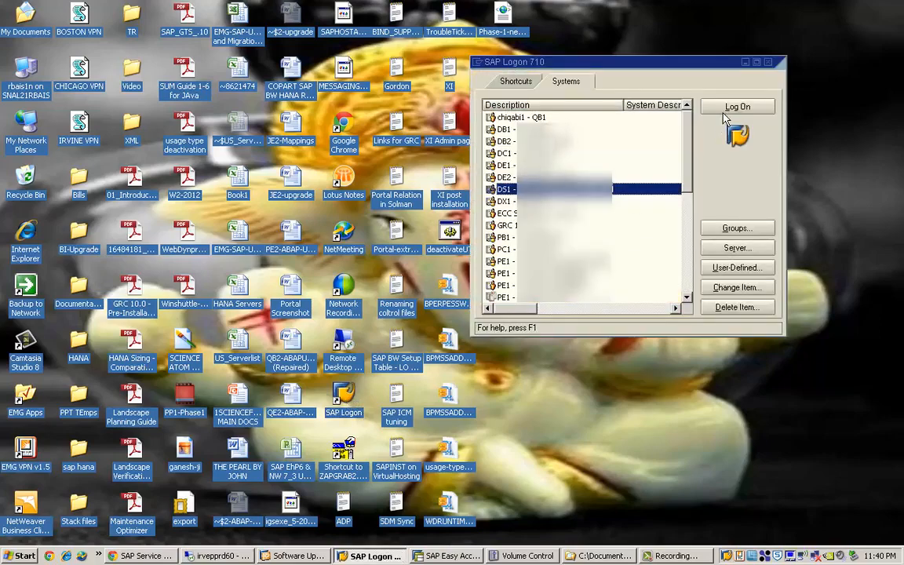
click(727, 269)
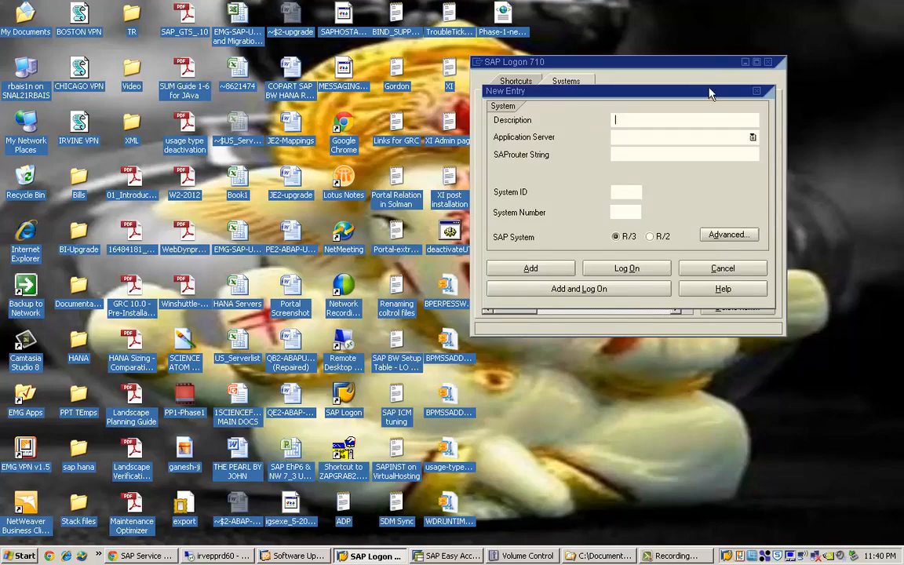
drag(708, 94, 613, 99)
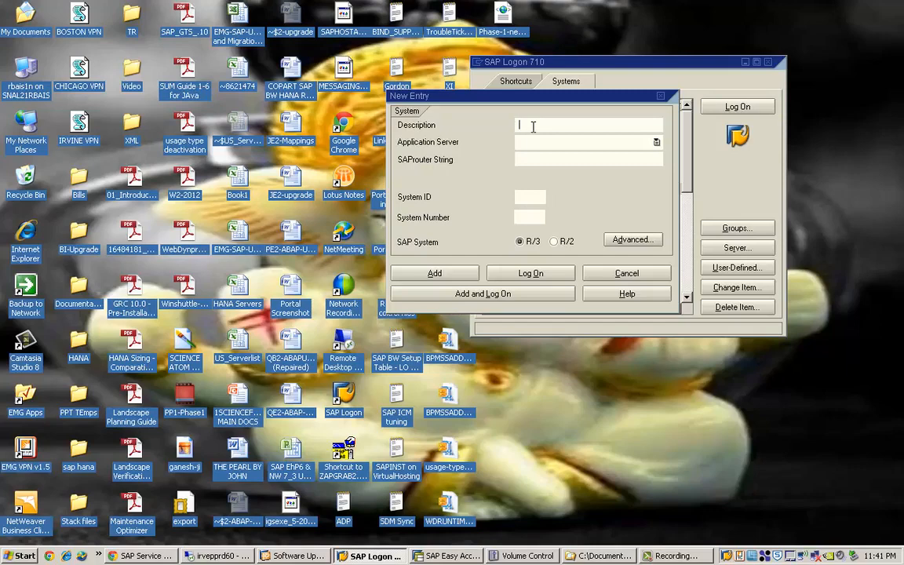
Add the system entry with description "Server fot ITG", application server itig30, system ID SD1 and system number 02, and check the systems list
text(Server fot IT)
text(G)
click(522, 141)
text(itig30)
click(525, 193)
text(SD1)
click(525, 215)
text(02)
click(451, 271)
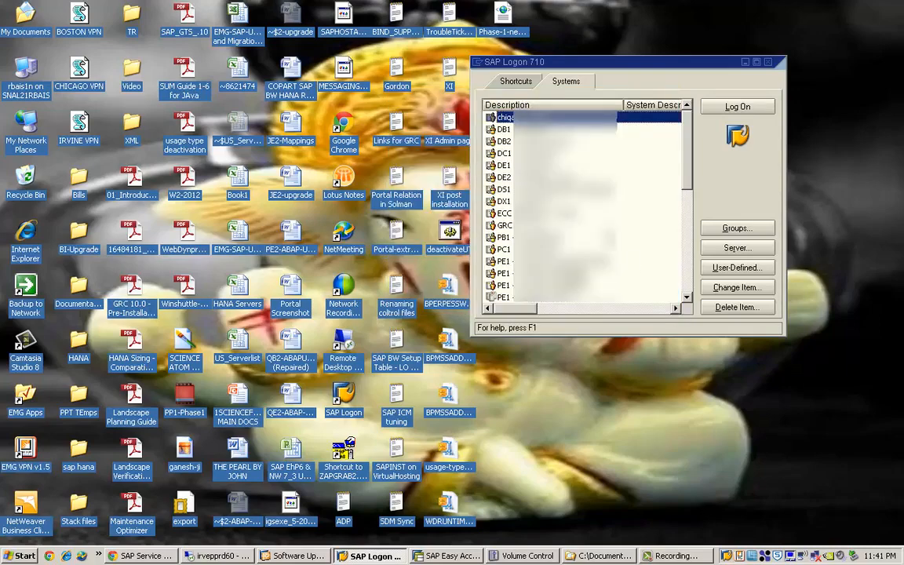
click(691, 286)
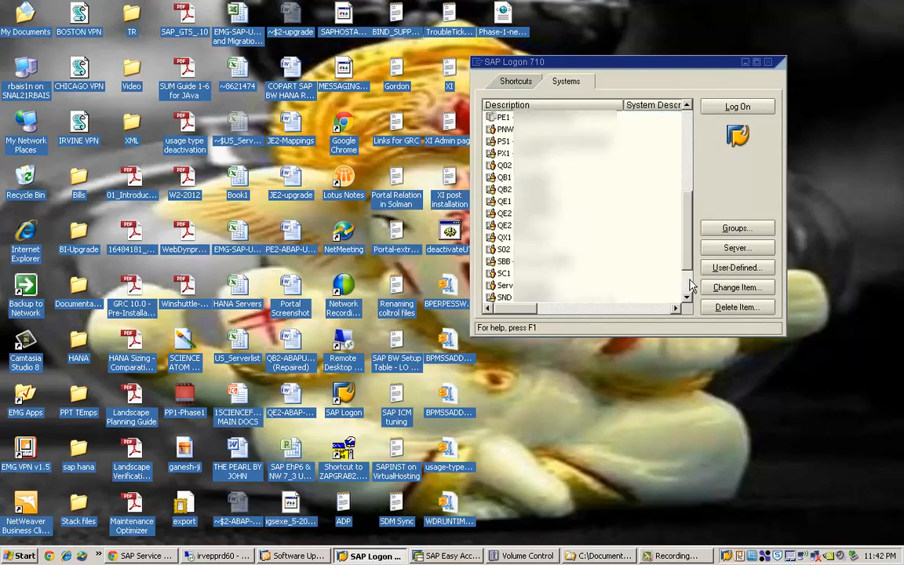
click(691, 287)
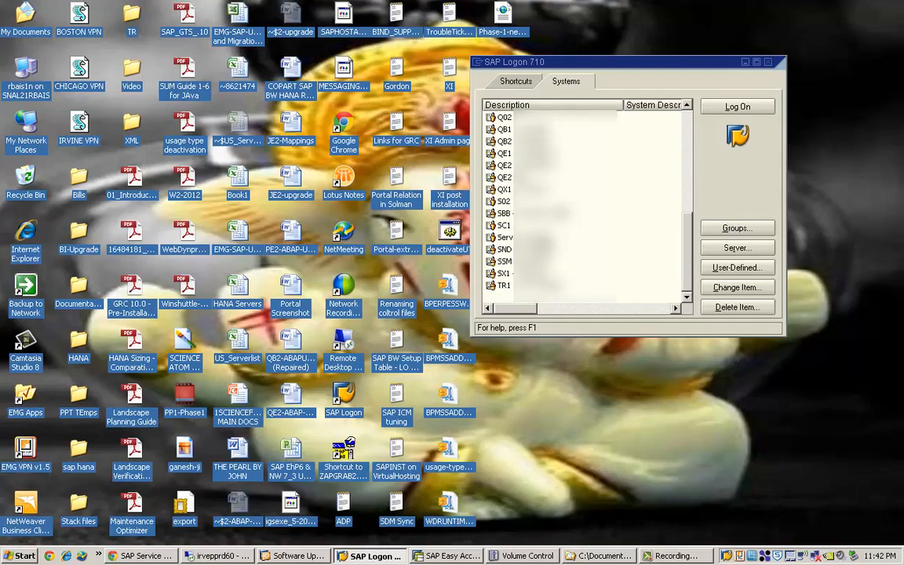
Change the description of the "Server fot ITIG" system entry to "Server fot ITIG1" and save it
click(541, 237)
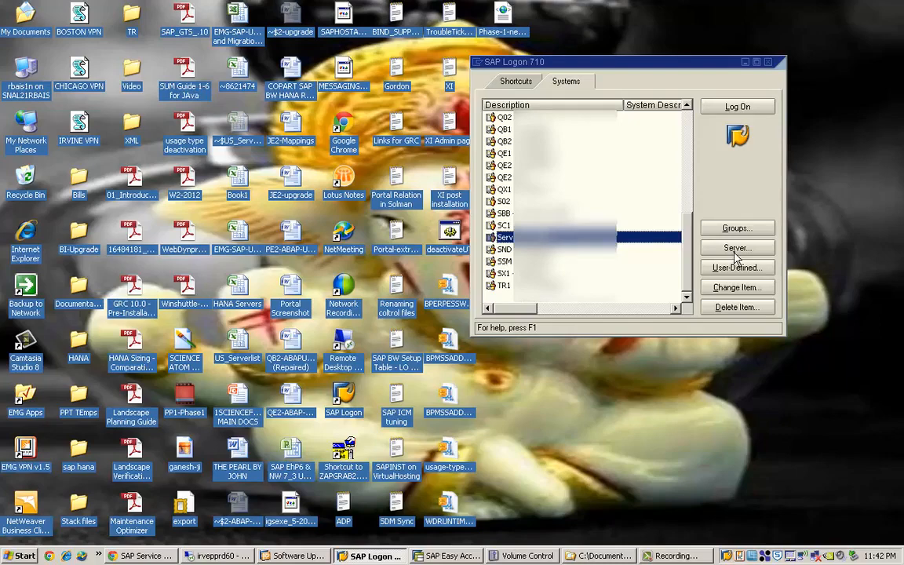
click(737, 288)
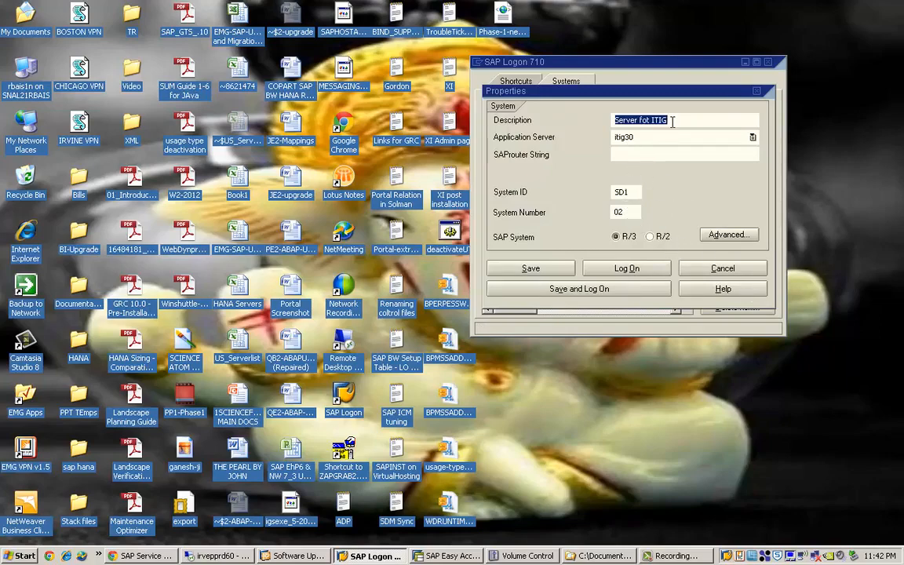
key(End)
text(1)
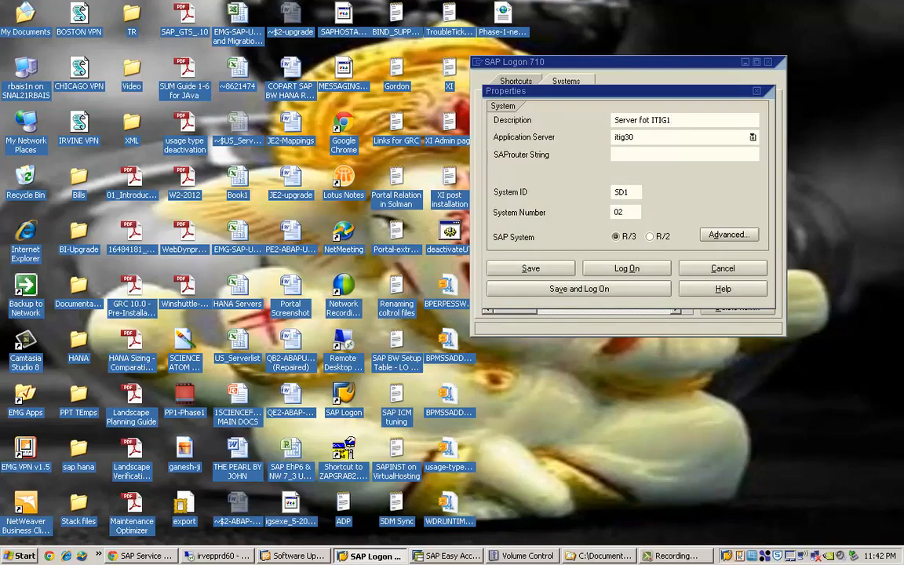
click(551, 272)
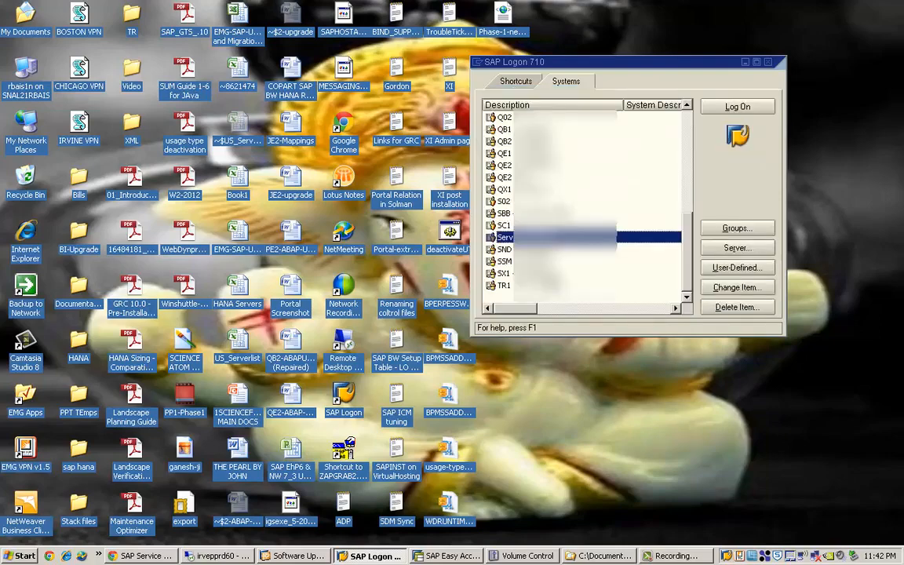
Delete the edited ITIG server entry from the systems list
click(724, 308)
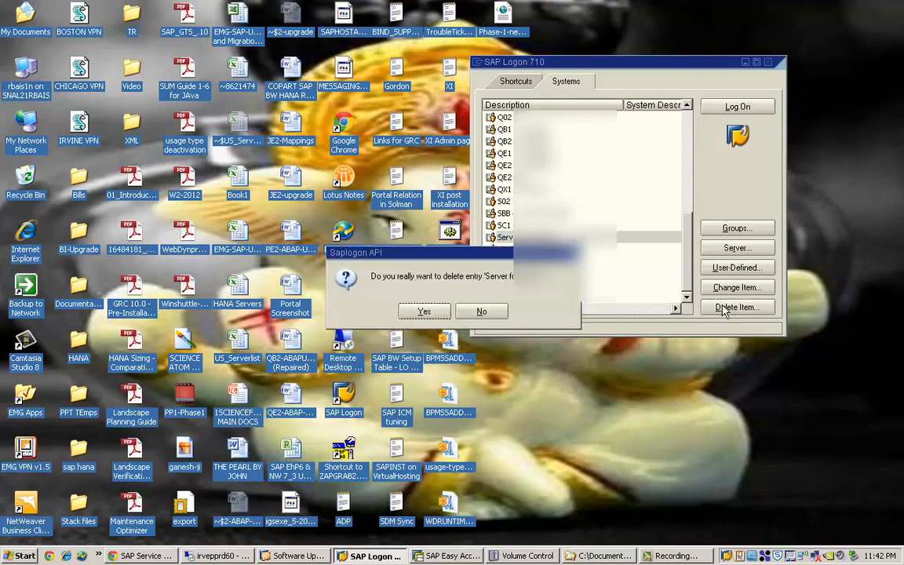
click(420, 312)
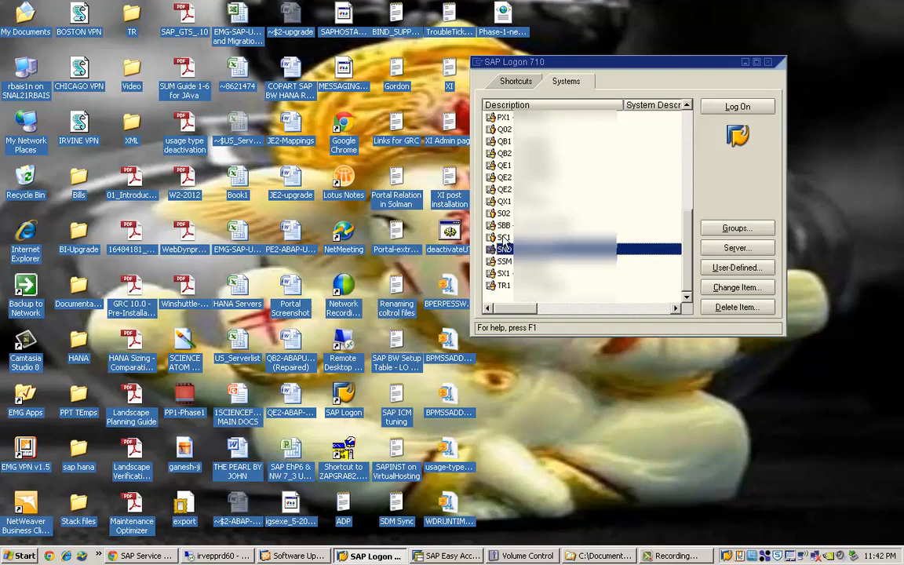
Find the DS1 entry in the systems list and open its logon screen
click(688, 195)
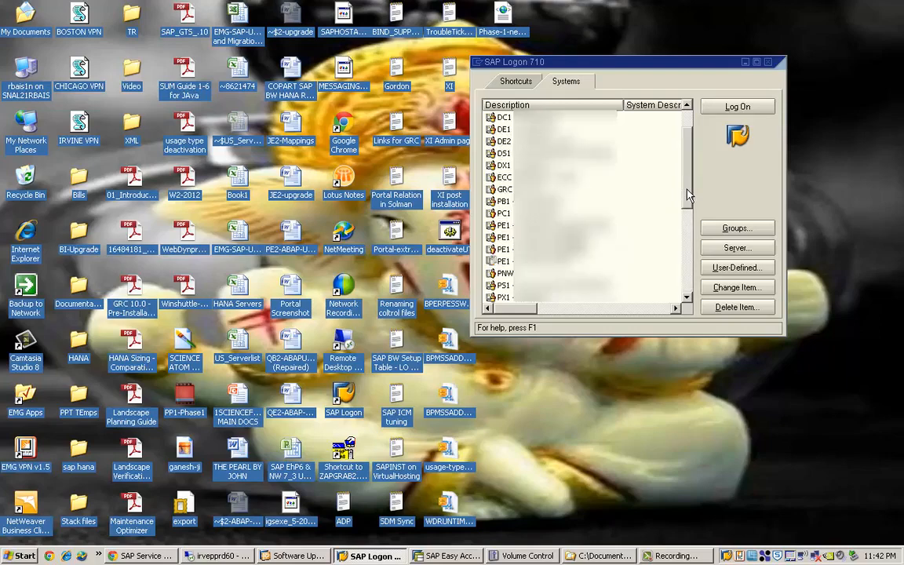
click(687, 195)
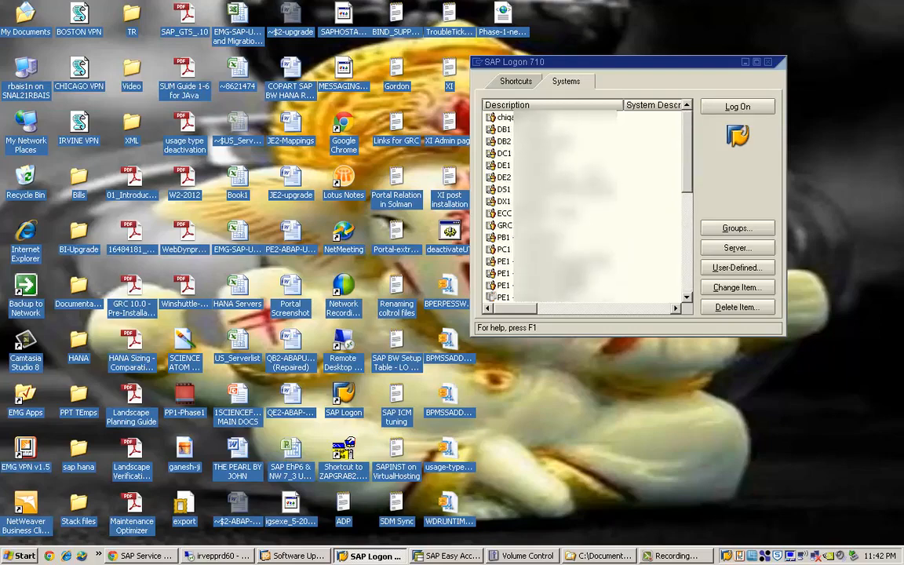
double_click(518, 189)
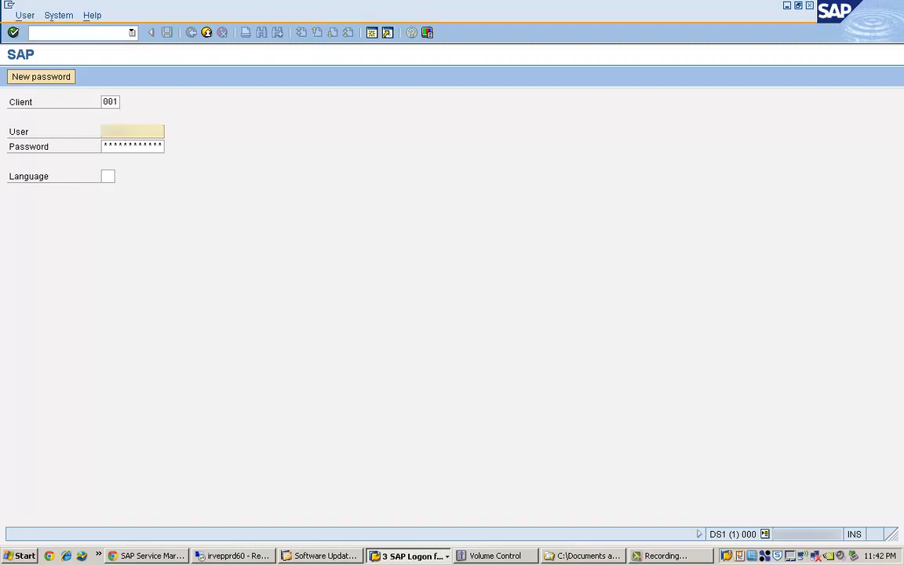
Log on to client 001 with the user name and account password, continuing without ending any other logons in the system
text(****)
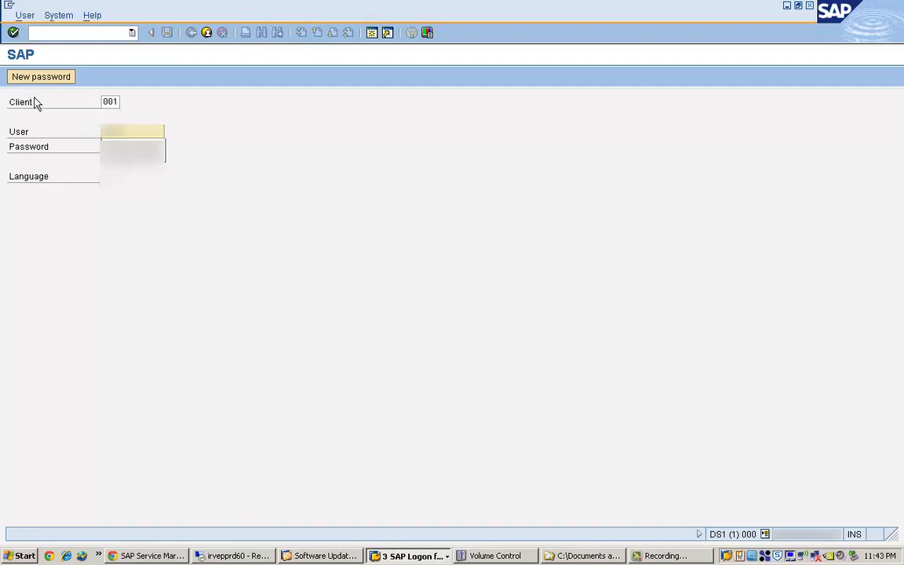
click(125, 146)
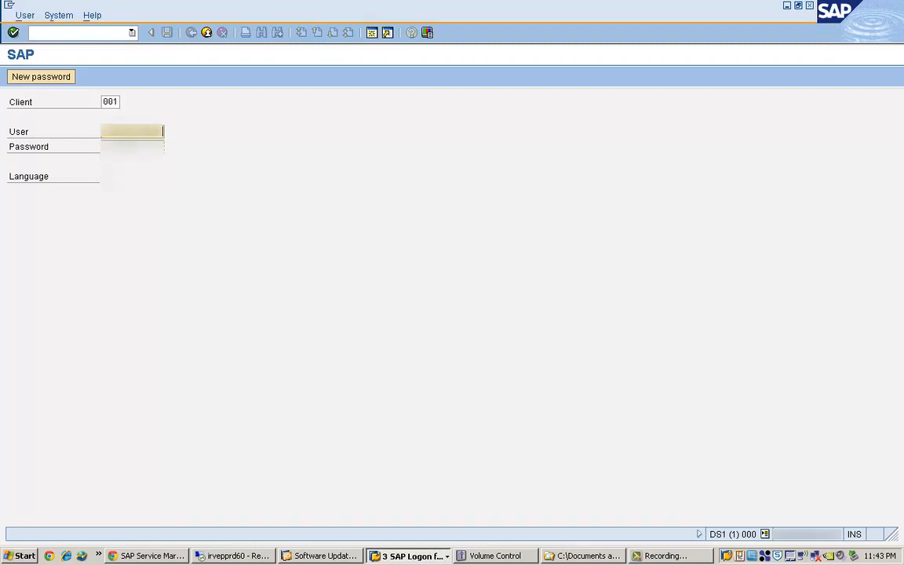
click(124, 147)
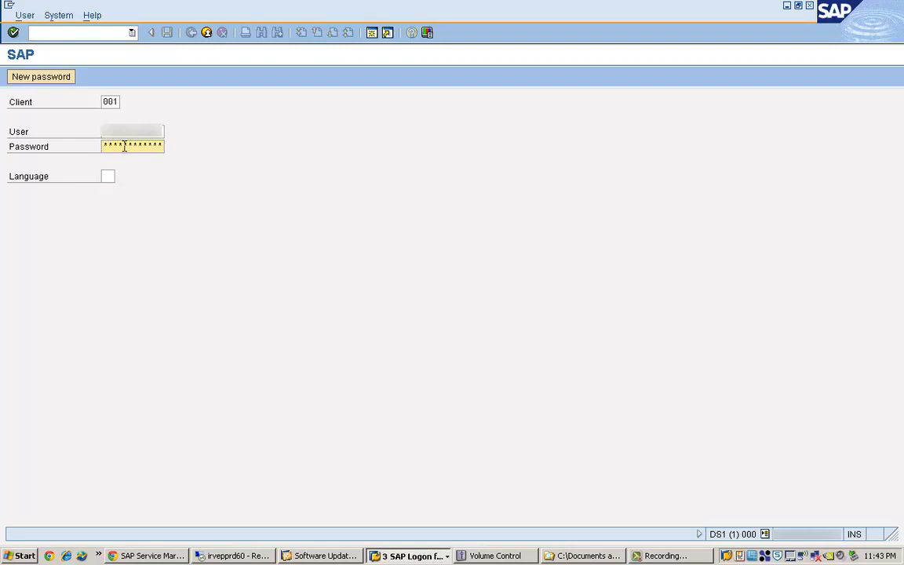
text(*****)
key(Return)
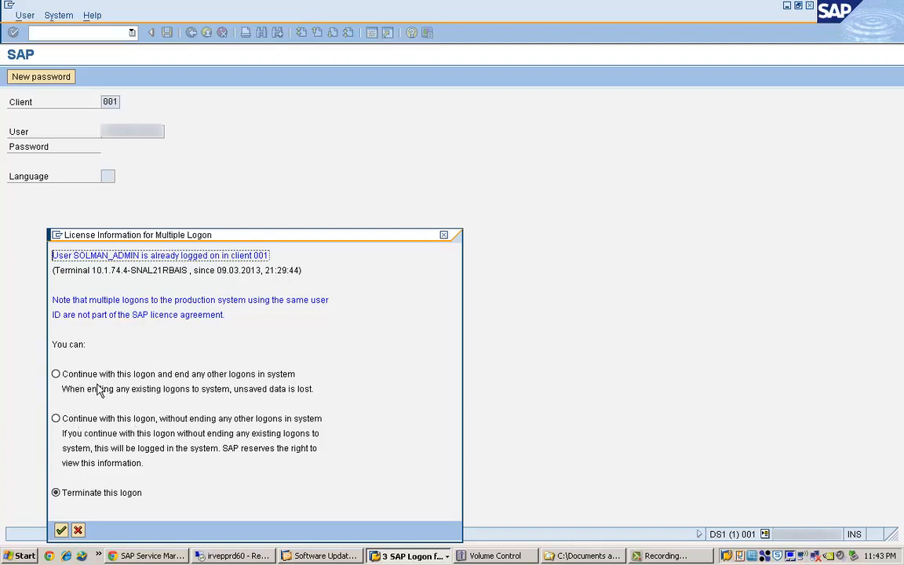
click(56, 420)
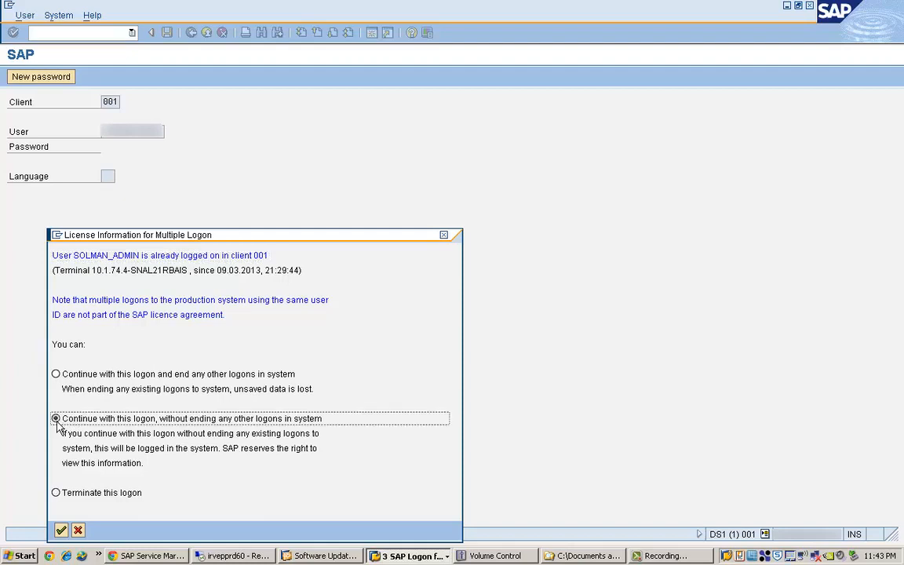
click(60, 531)
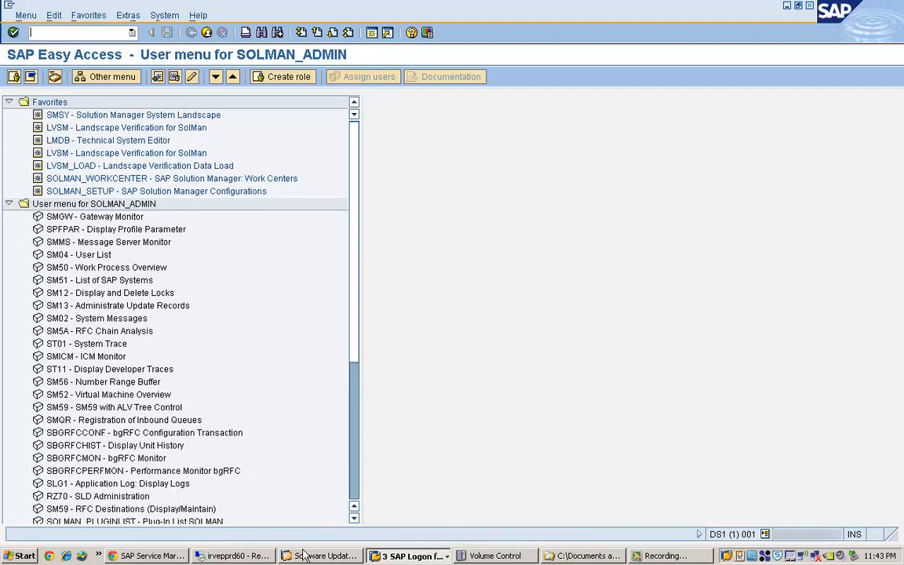
click(668, 556)
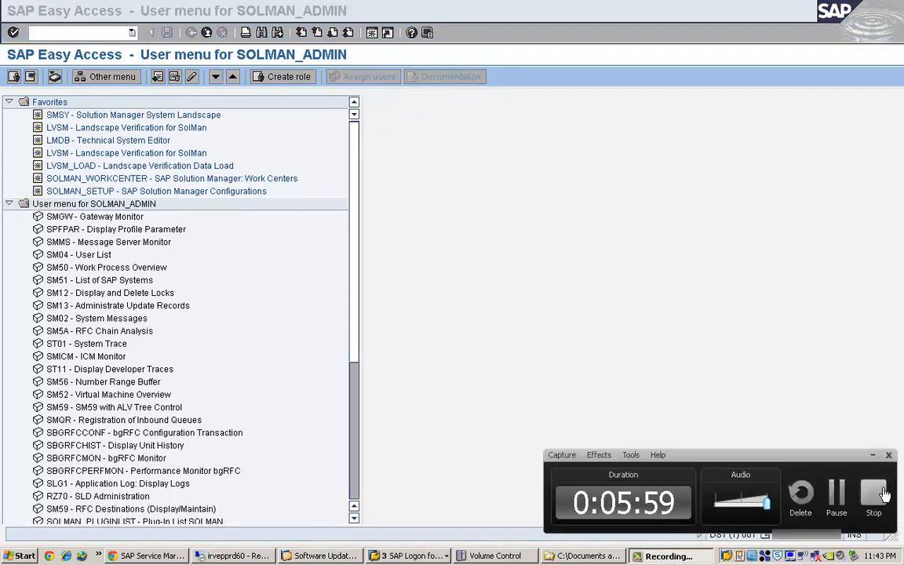